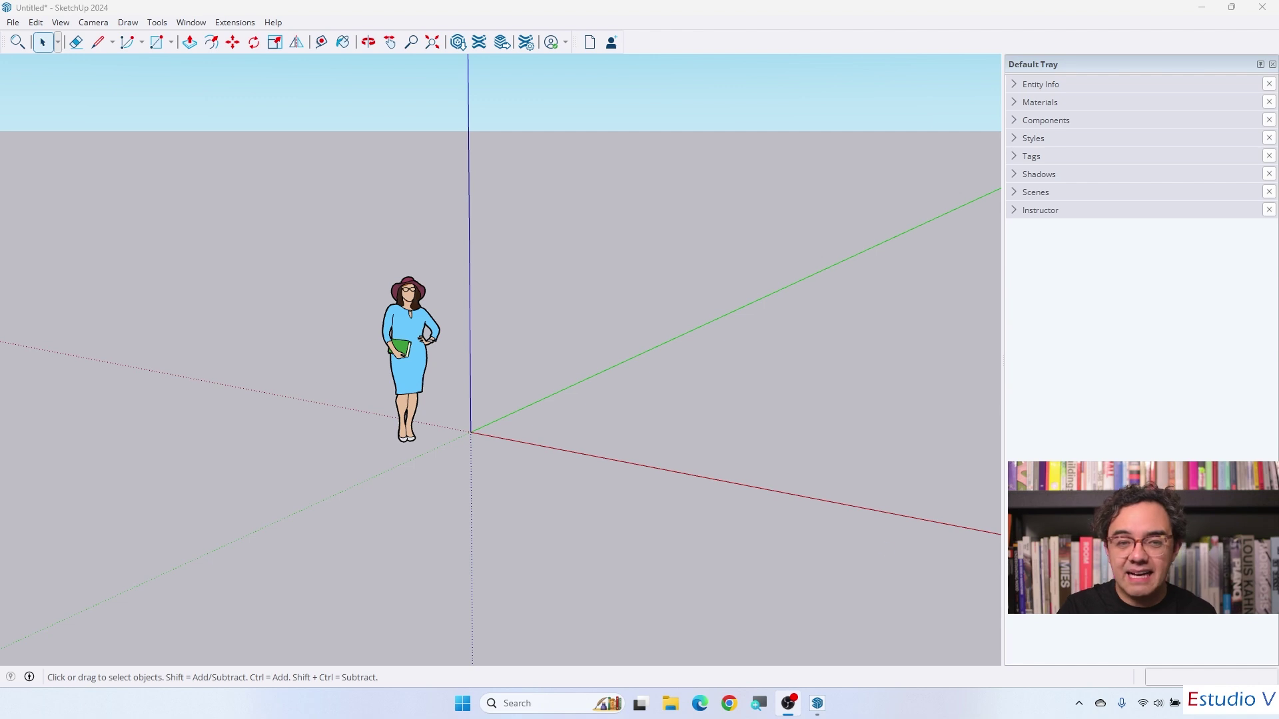
Activate the Line tool in the empty model beside the axes and person figure.
{"action": "scroll", "coordinate": [360, 402], "scroll_direction": "down", "scroll_amount": 3}
{"action": "scroll", "coordinate": [463, 251], "scroll_direction": "up", "scroll_amount": 2}
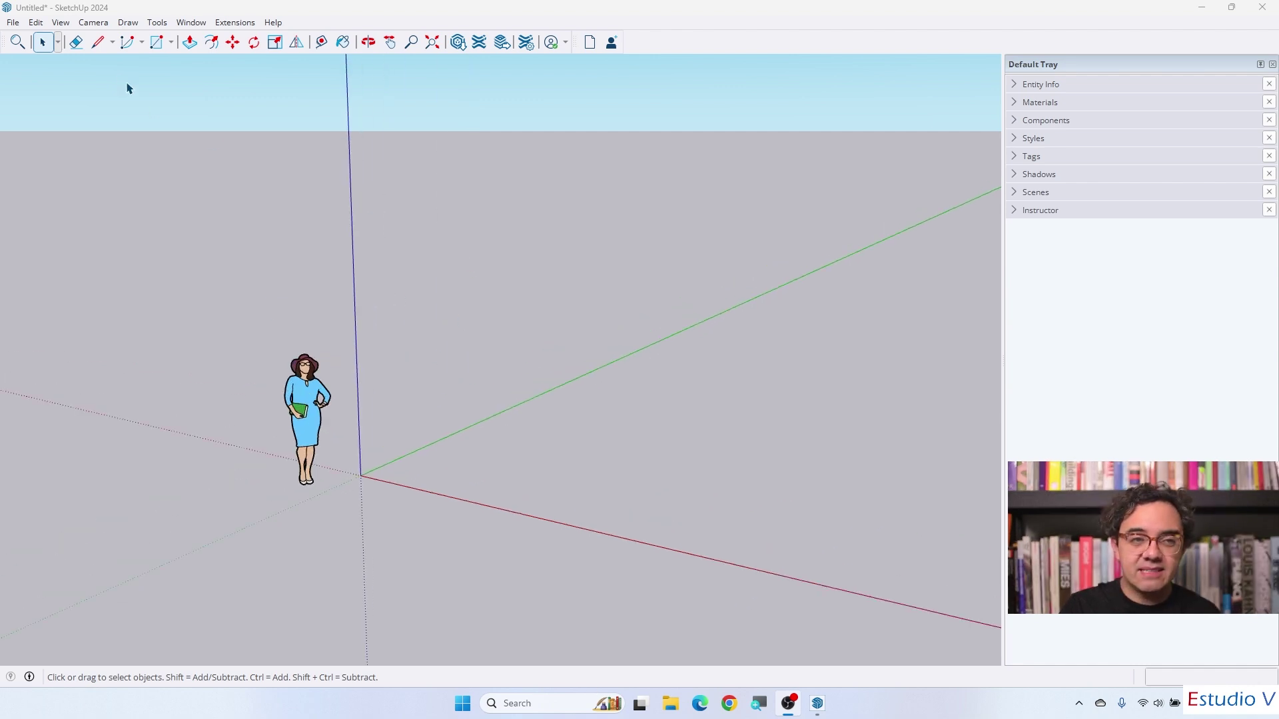
{"action": "left_click", "coordinate": [97, 44]}
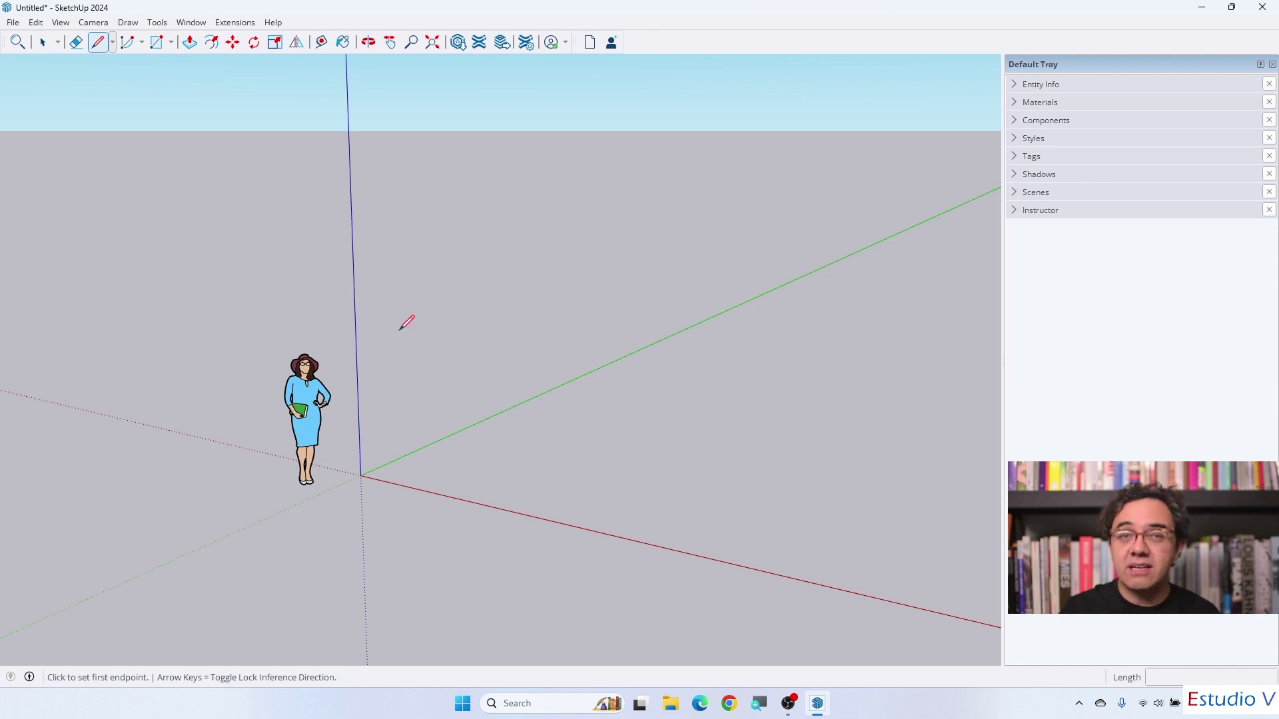
Place the first corner beside the origin and enter a 5 m length along the green axis.
{"action": "left_click", "coordinate": [464, 464]}
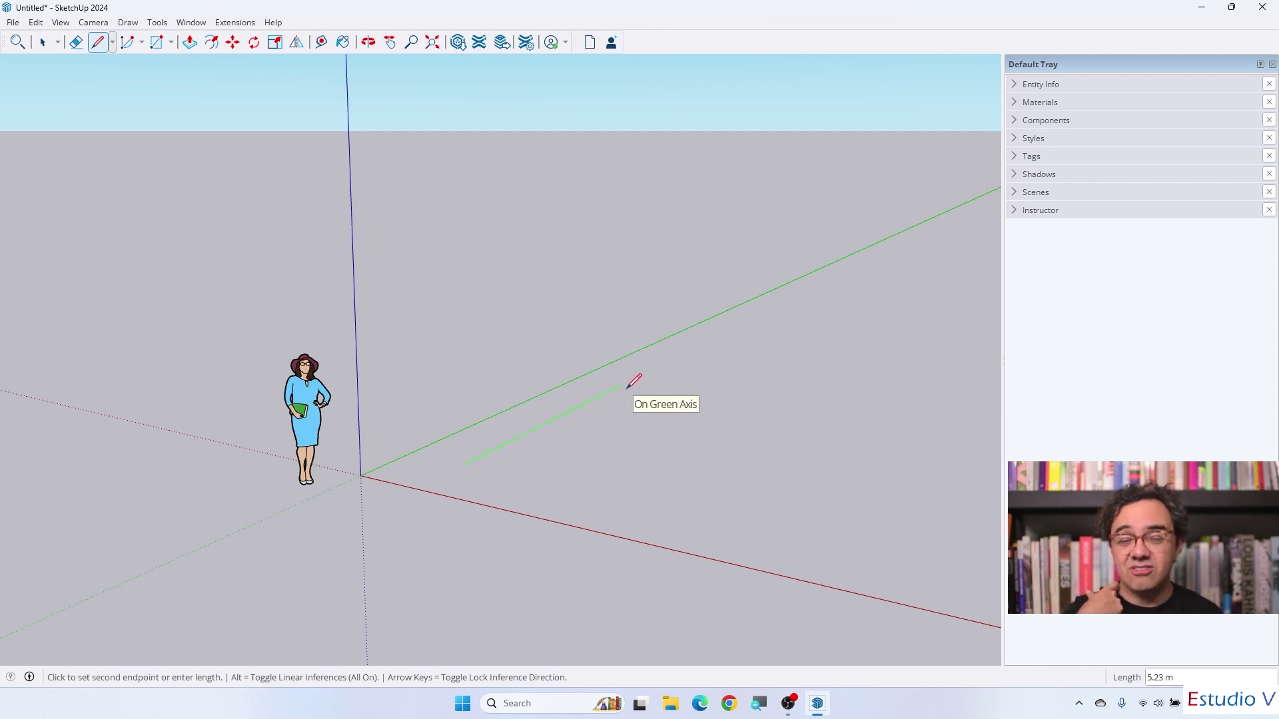
{"action": "mouse_move", "coordinate": [636, 383]}
{"action": "middle_mouse_down"}
{"action": "mouse_move", "coordinate": [691, 474]}
{"action": "mouse_move", "coordinate": [680, 389]}
{"action": "mouse_move", "coordinate": [613, 489]}
{"action": "middle_mouse_up"}
{"action": "mouse_move", "coordinate": [619, 311]}
{"action": "middle_mouse_down"}
{"action": "mouse_move", "coordinate": [589, 369]}
{"action": "mouse_move", "coordinate": [614, 271]}
{"action": "mouse_move", "coordinate": [729, 249]}
{"action": "middle_mouse_up"}
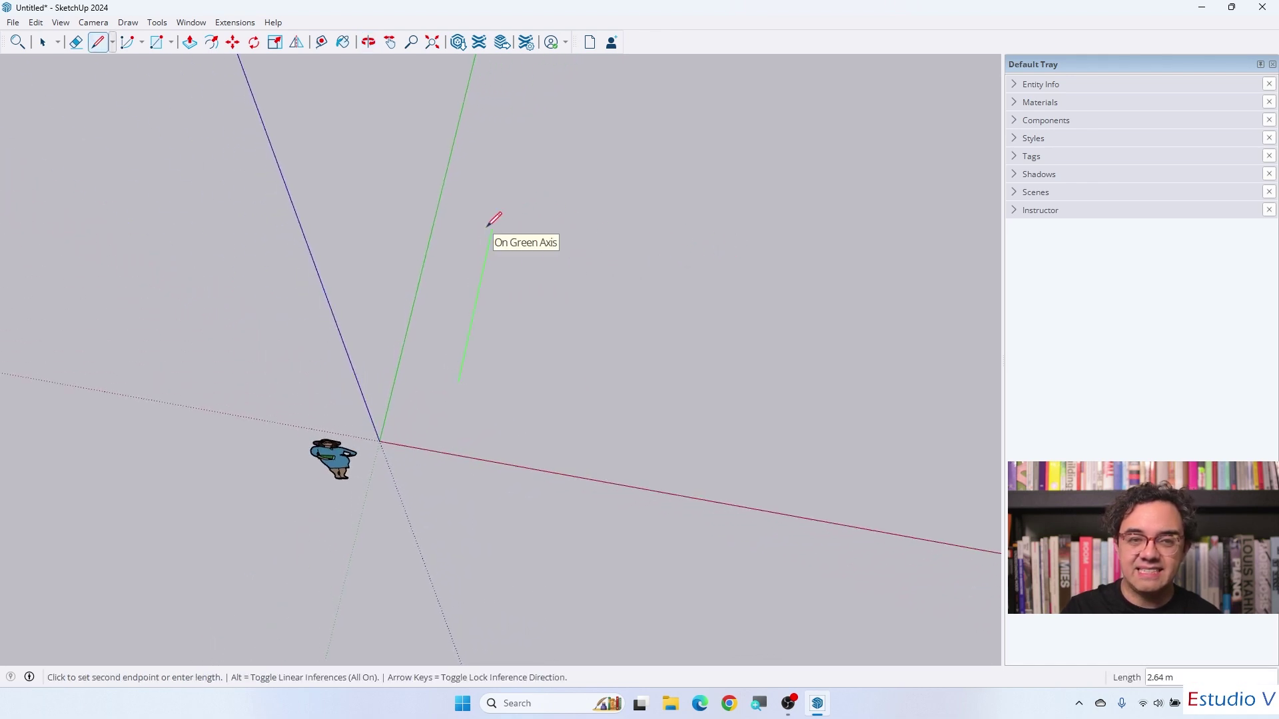
{"action": "mouse_move", "coordinate": [494, 220]}
{"action": "middle_mouse_down"}
{"action": "mouse_move", "coordinate": [448, 320]}
{"action": "mouse_move", "coordinate": [511, 257]}
{"action": "mouse_move", "coordinate": [477, 249]}
{"action": "middle_mouse_up"}
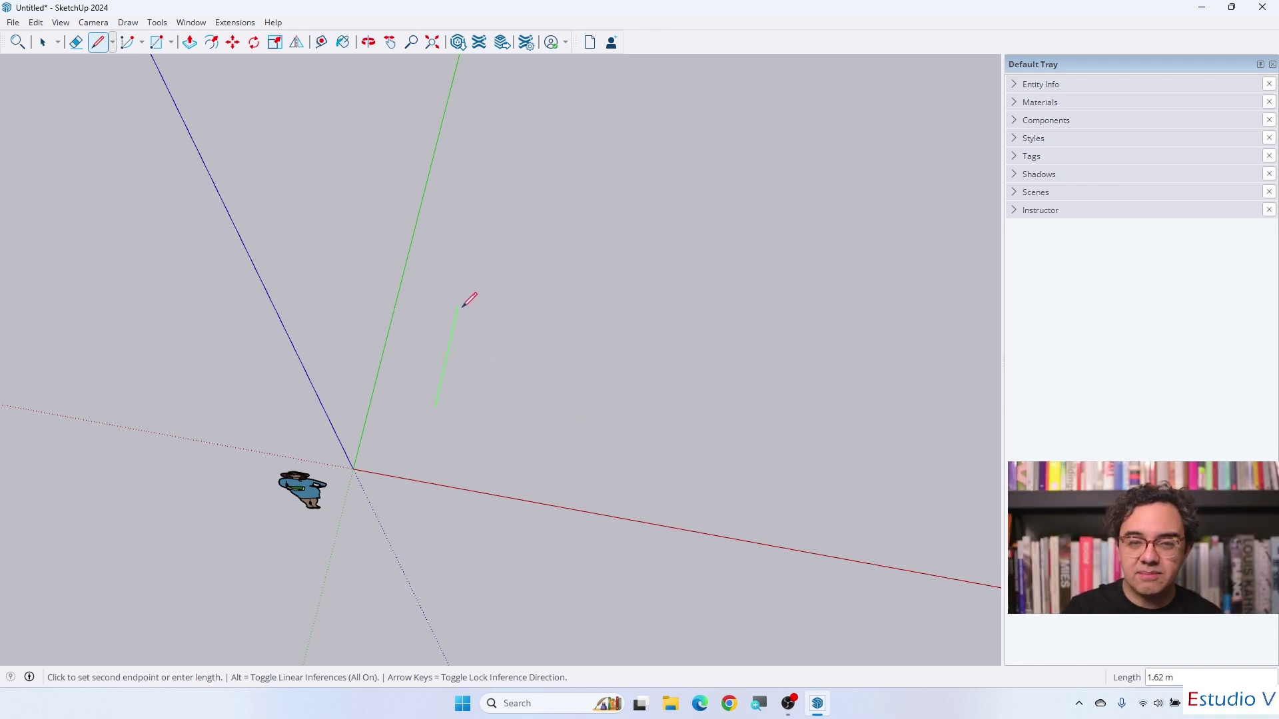
{"action": "type", "text": "5"}
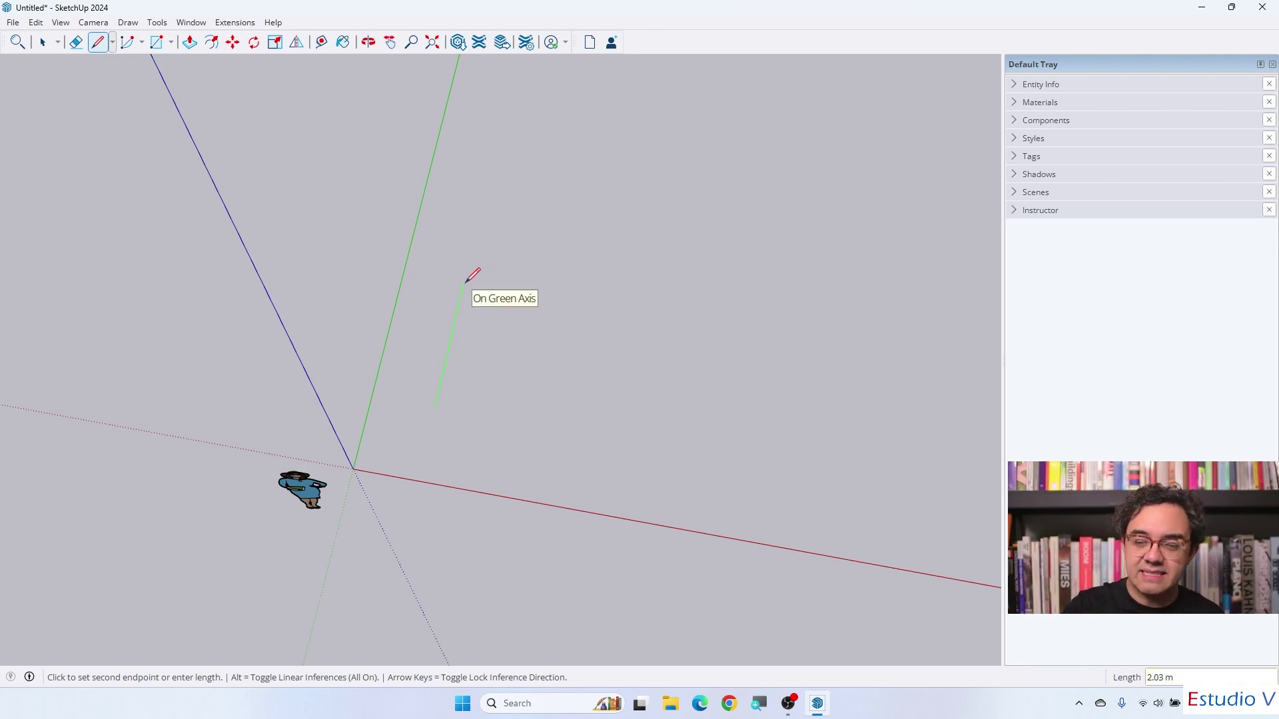
{"action": "type", "text": "5"}
Commit the 5 m green-axis edge, then add a second 5 m edge along the red axis.
{"action": "key", "text": "Return"}
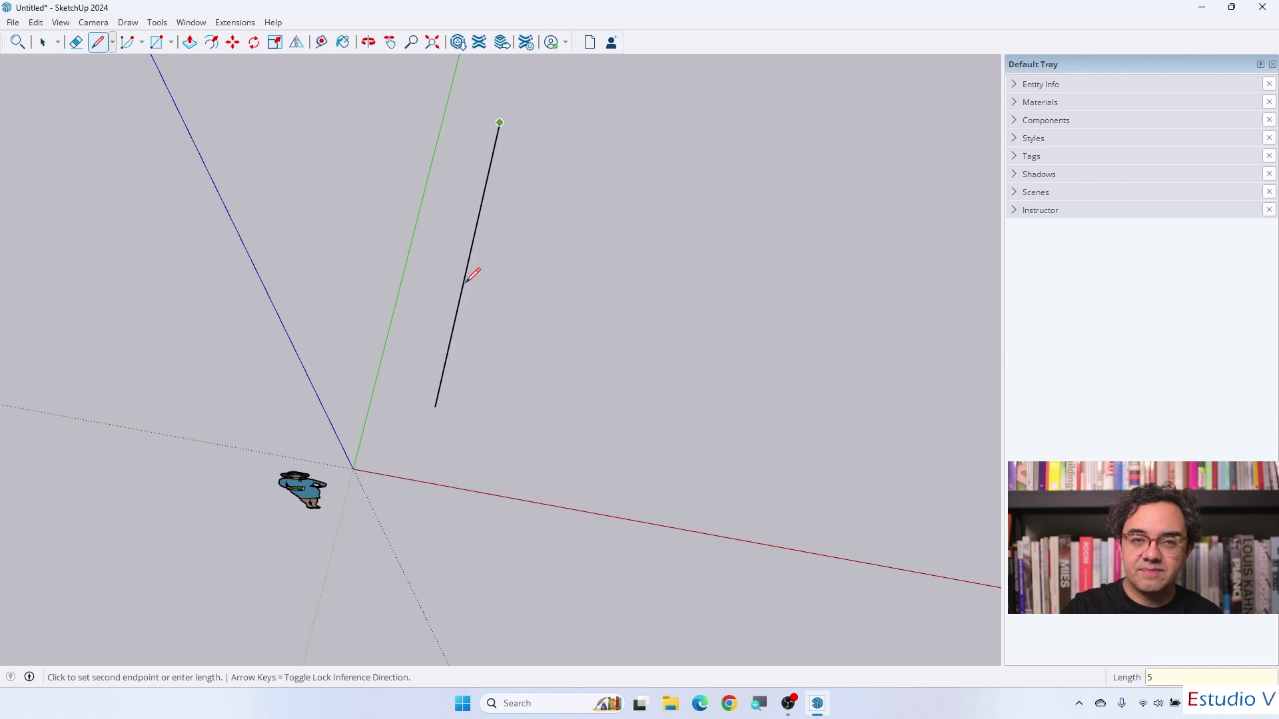
{"action": "scroll", "coordinate": [548, 347], "scroll_direction": "down", "scroll_amount": 2}
{"action": "mouse_move", "coordinate": [547, 347]}
{"action": "middle_mouse_down"}
{"action": "mouse_move", "coordinate": [656, 220]}
{"action": "mouse_move", "coordinate": [531, 291]}
{"action": "middle_mouse_up"}
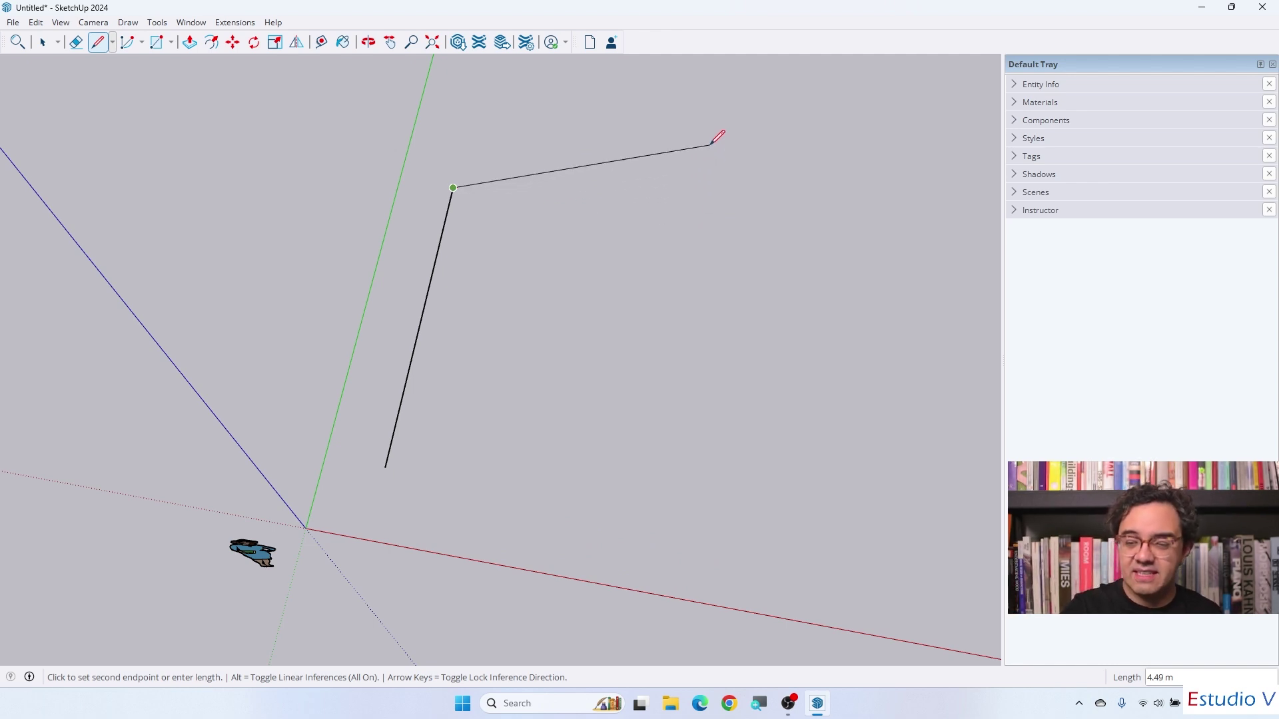
{"action": "type", "text": "5"}
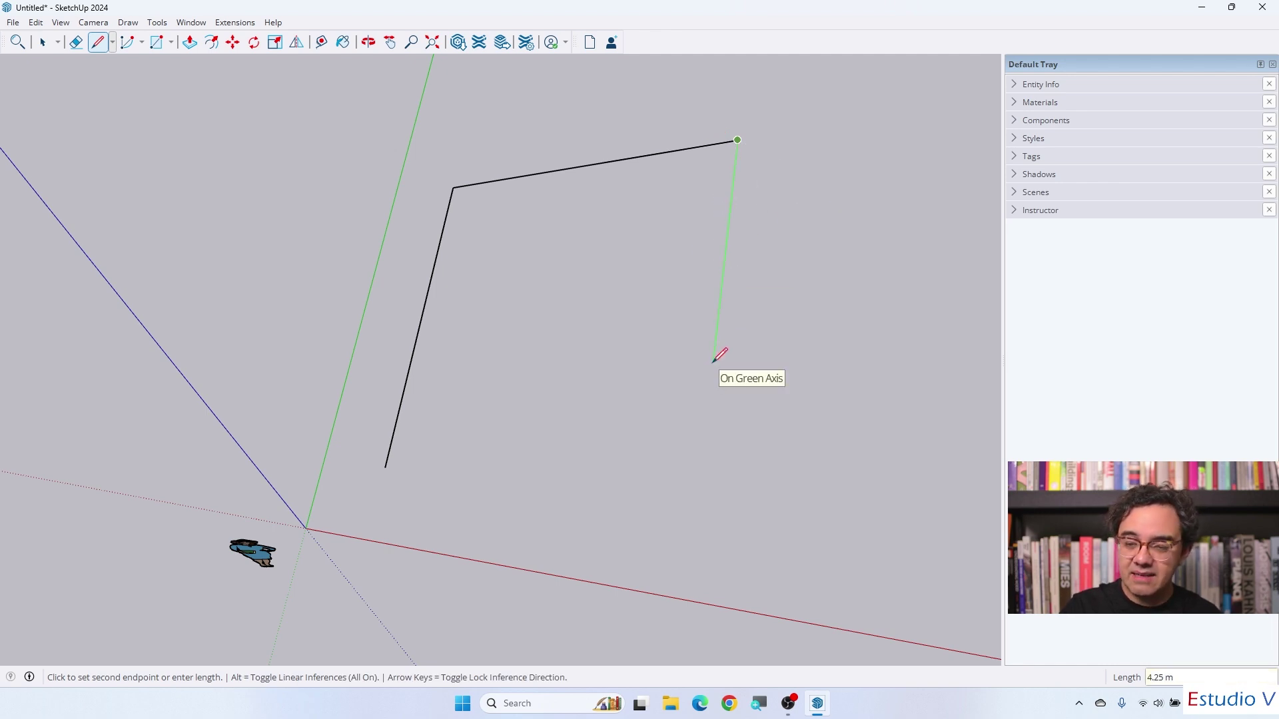
{"action": "type", "text": "5"}
{"action": "key", "text": "Return"}
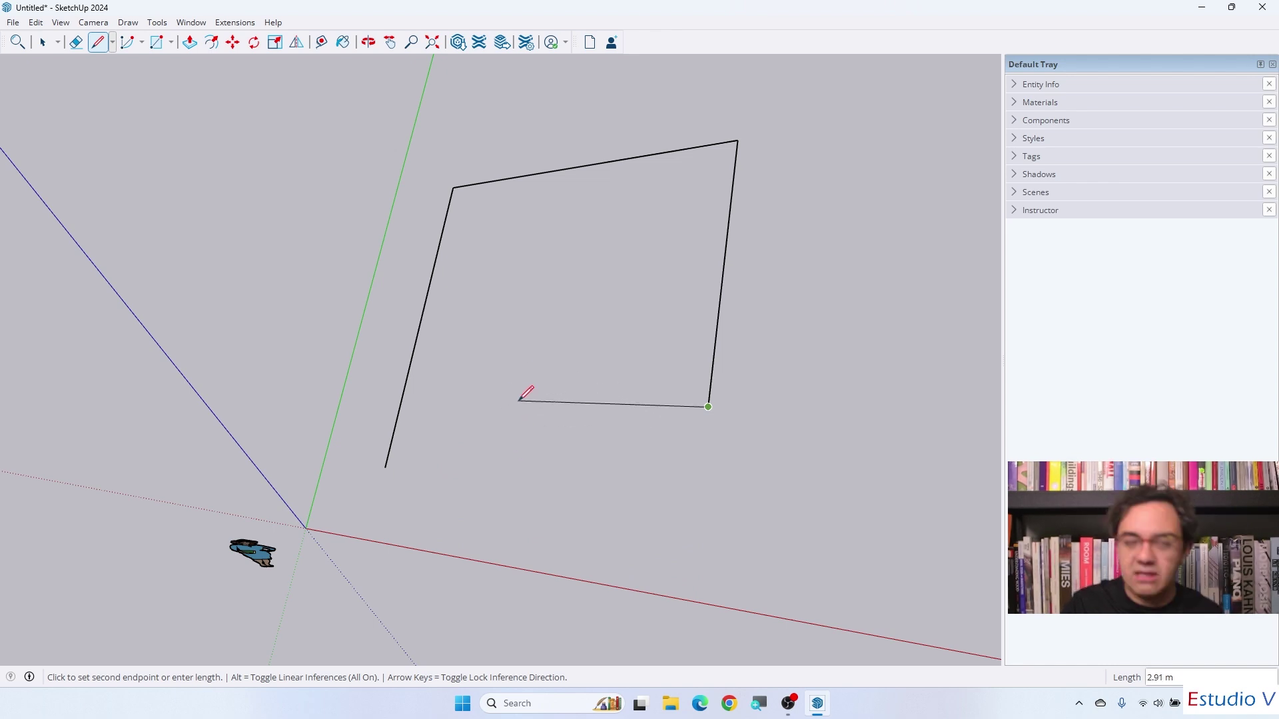
Snap back to the starting corner to close the outline into a filled 5 m square.
{"action": "left_click", "coordinate": [385, 467]}
{"action": "scroll", "coordinate": [474, 333], "scroll_direction": "down", "scroll_amount": 3}
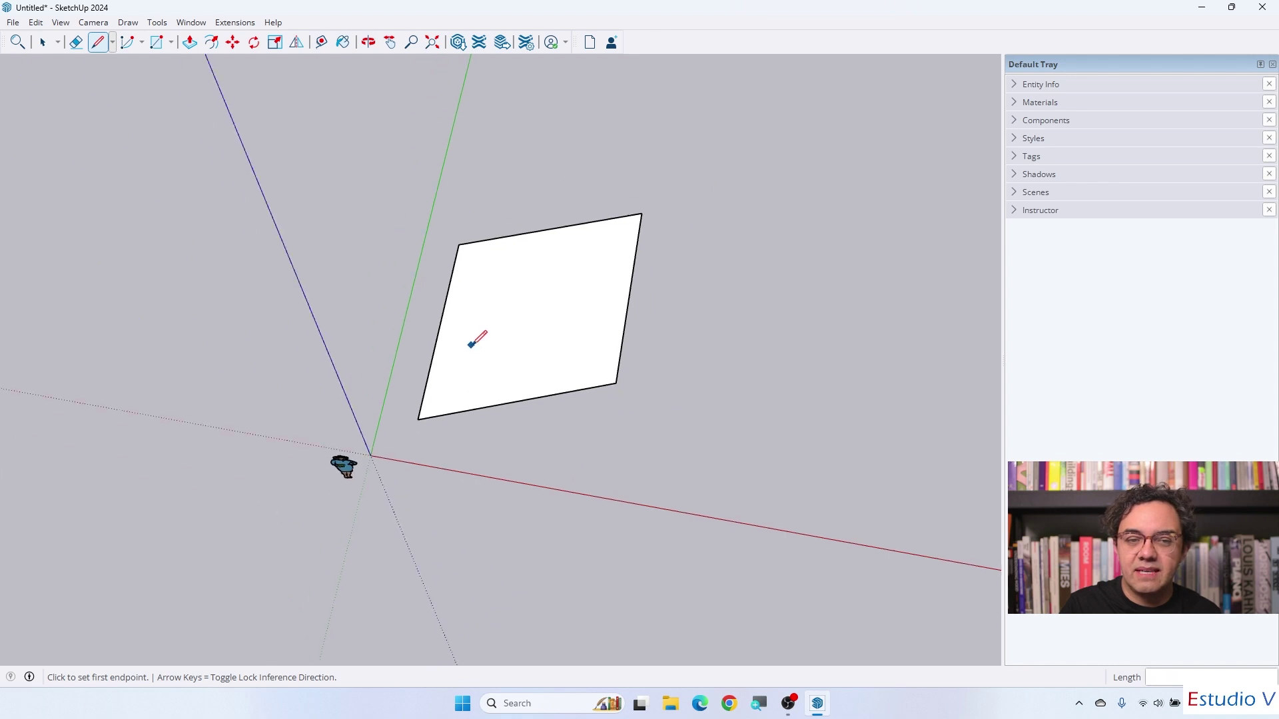
{"action": "scroll", "coordinate": [609, 396], "scroll_direction": "up", "scroll_amount": 2}
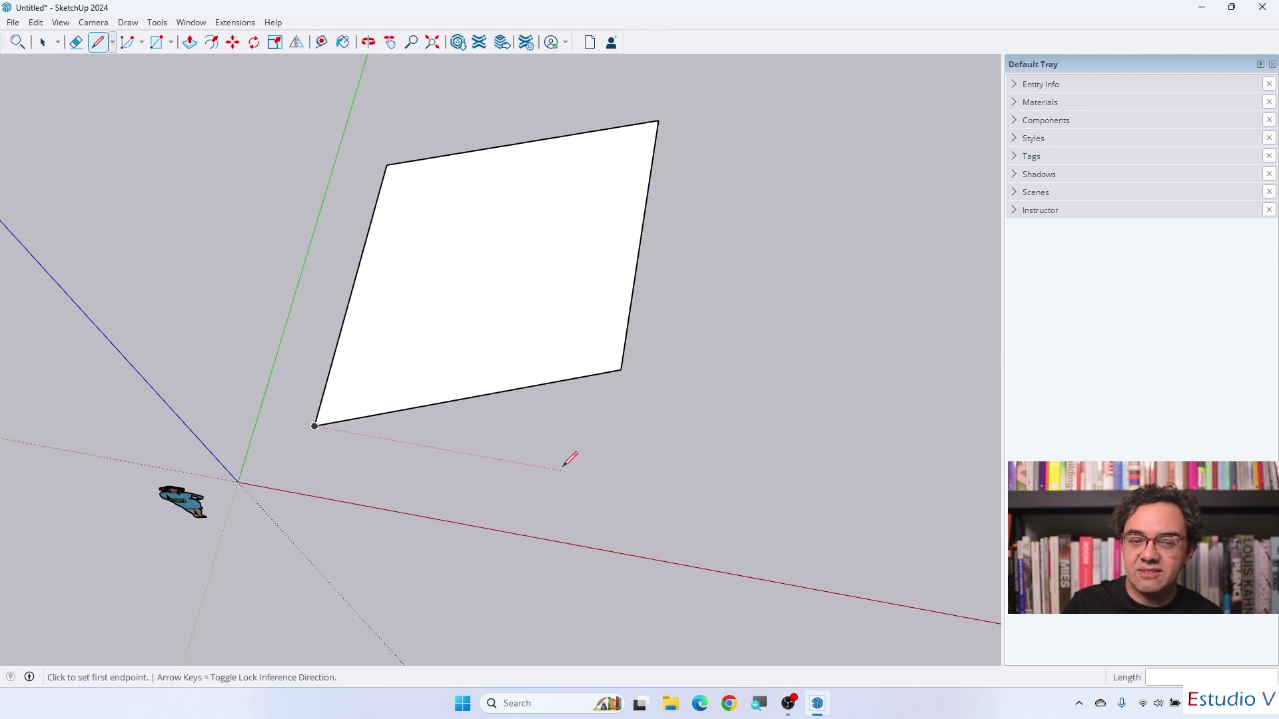
Draw an open three-segment line right of the square, ending it with the Select tool.
{"action": "left_click", "coordinate": [606, 478]}
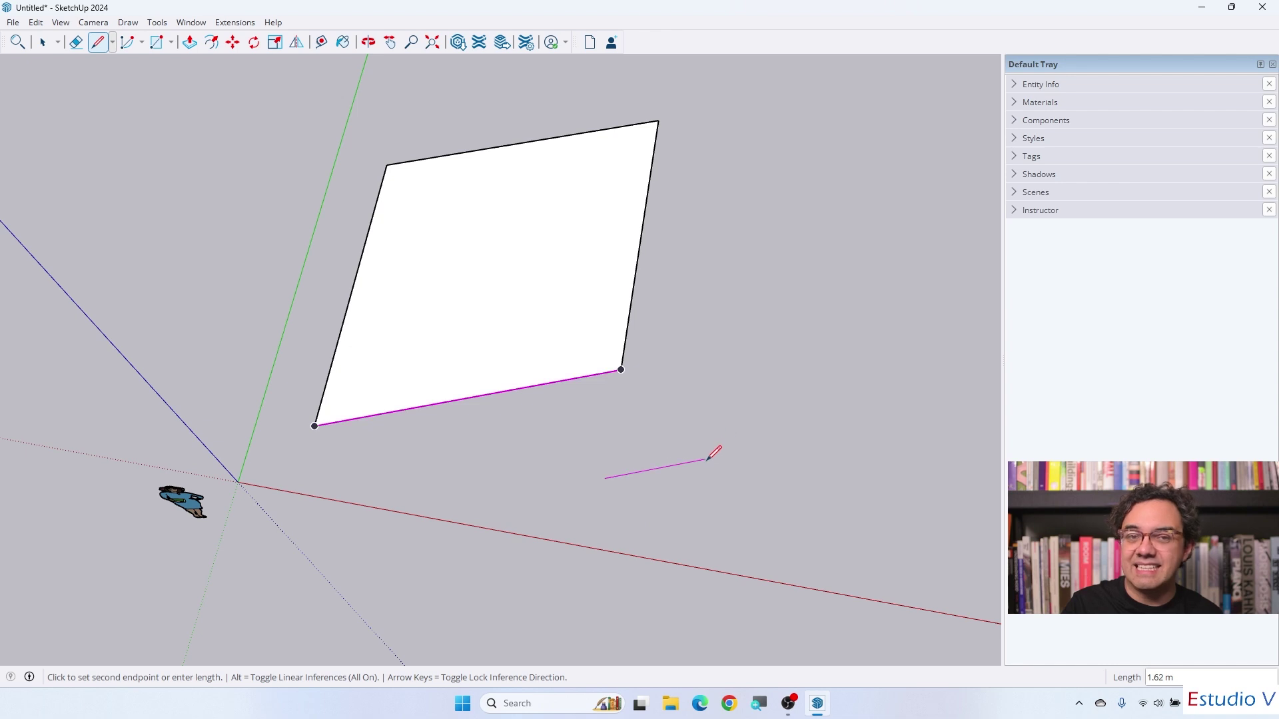
{"action": "left_click", "coordinate": [832, 502]}
{"action": "left_click", "coordinate": [904, 358]}
{"action": "left_click", "coordinate": [844, 288]}
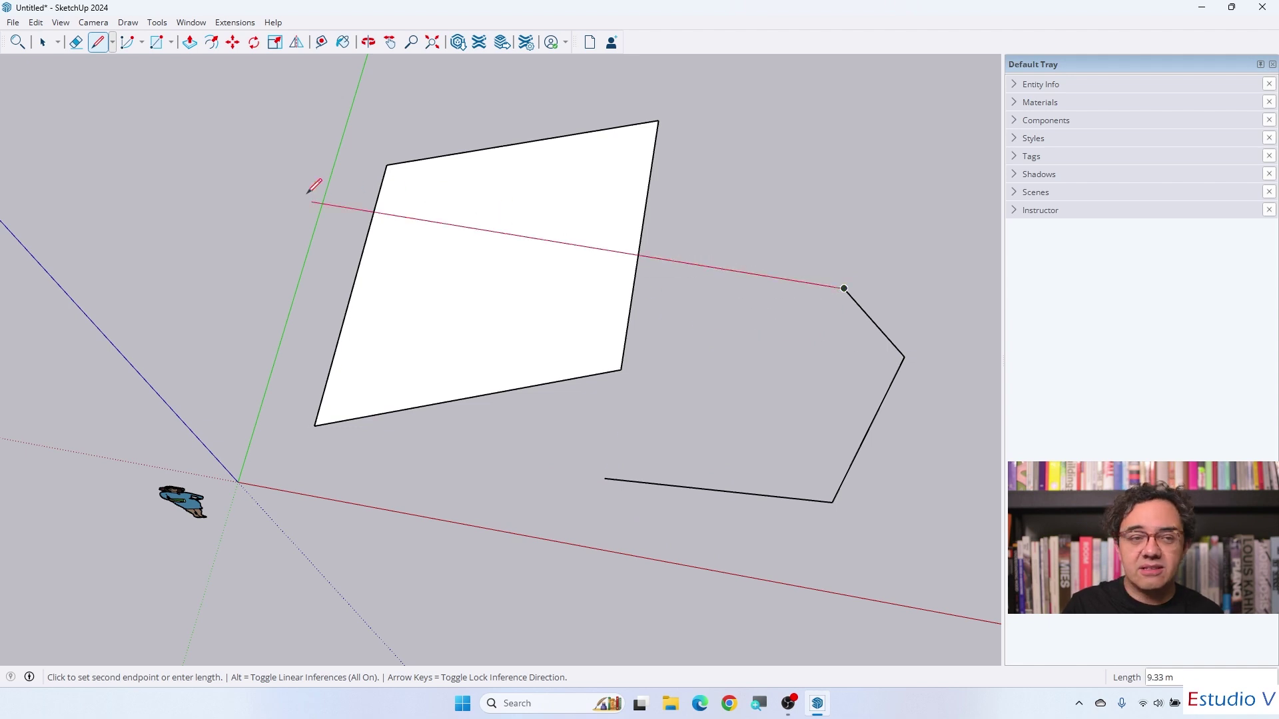
{"action": "left_click", "coordinate": [42, 43]}
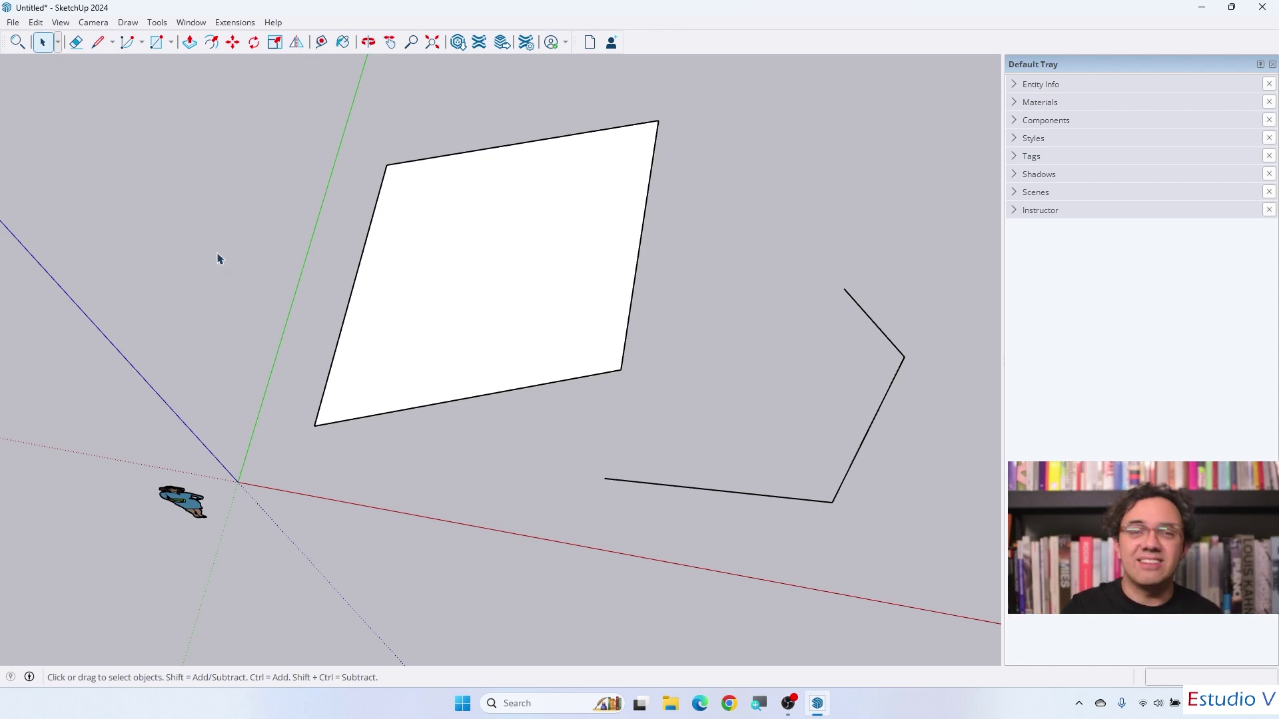
{"action": "left_click", "coordinate": [98, 42]}
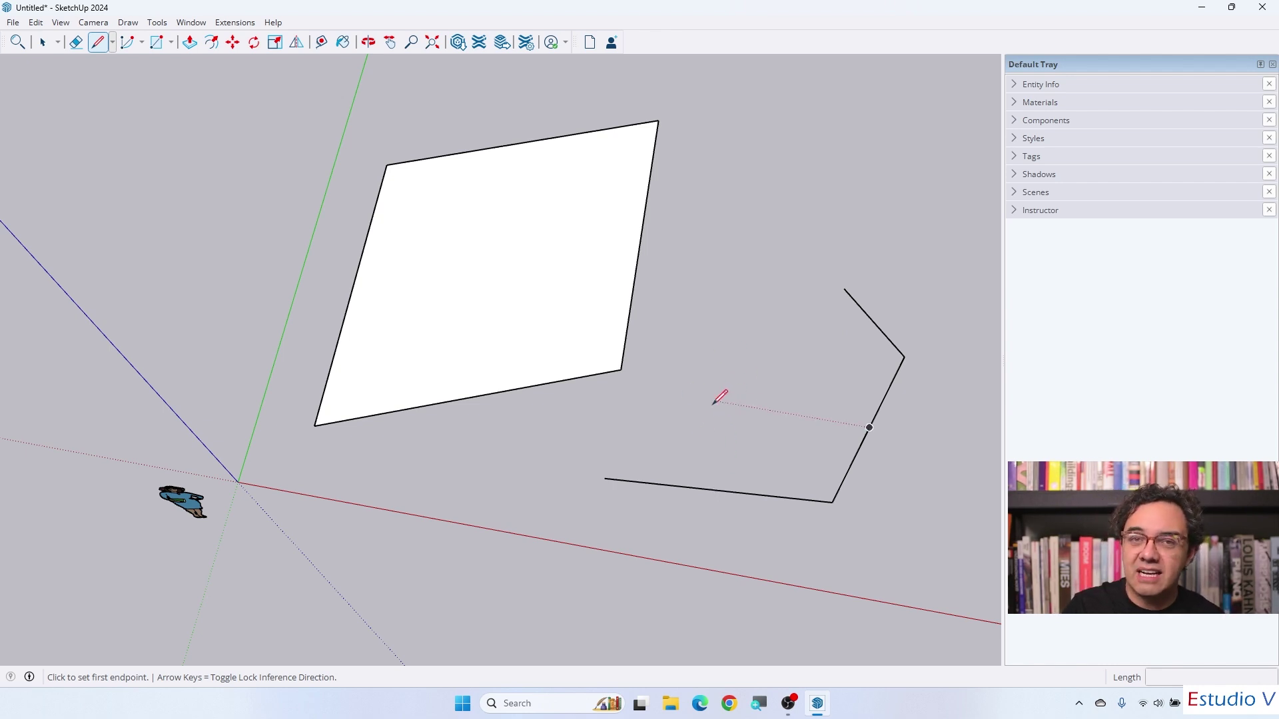
Draw a new edge from a point above the open line to its upper endpoint.
{"action": "middle_click_drag", "start_coordinate": [623, 390], "coordinate": [759, 292]}
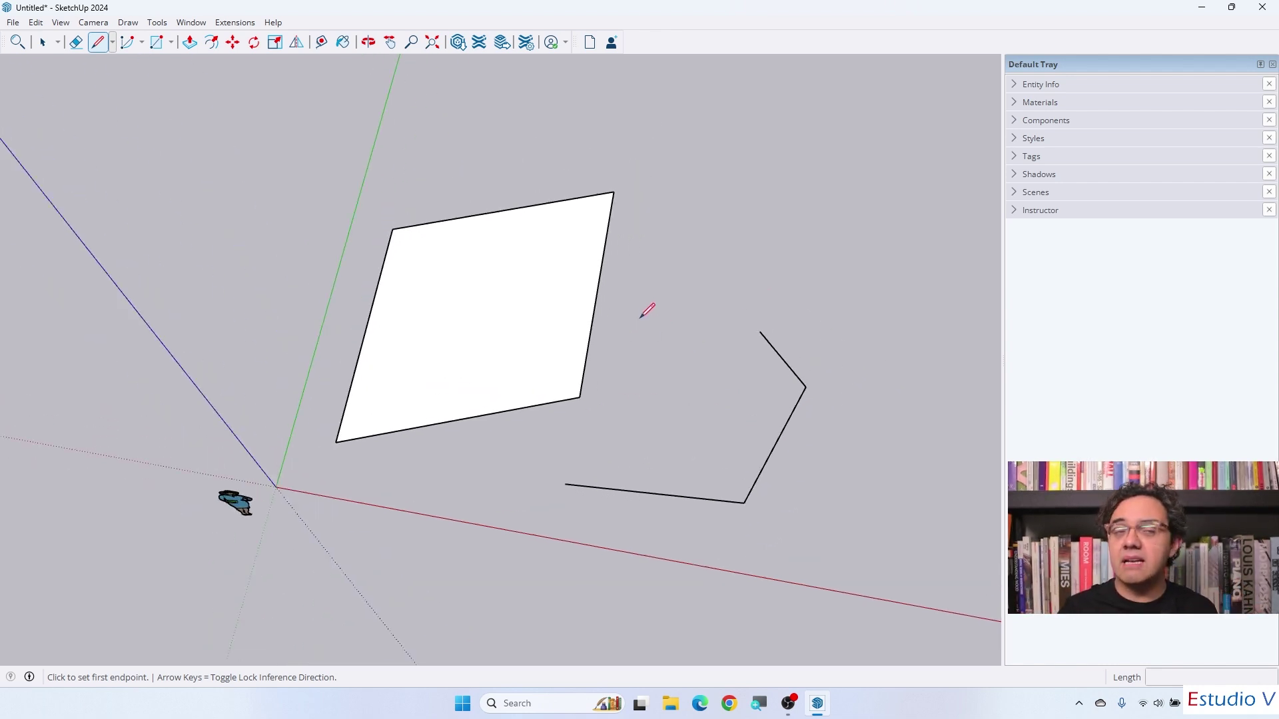
{"action": "scroll", "coordinate": [569, 427], "scroll_direction": "down", "scroll_amount": 3}
{"action": "scroll", "coordinate": [742, 358], "scroll_direction": "up", "scroll_amount": 2}
{"action": "scroll", "coordinate": [696, 366], "scroll_direction": "up", "scroll_amount": 1}
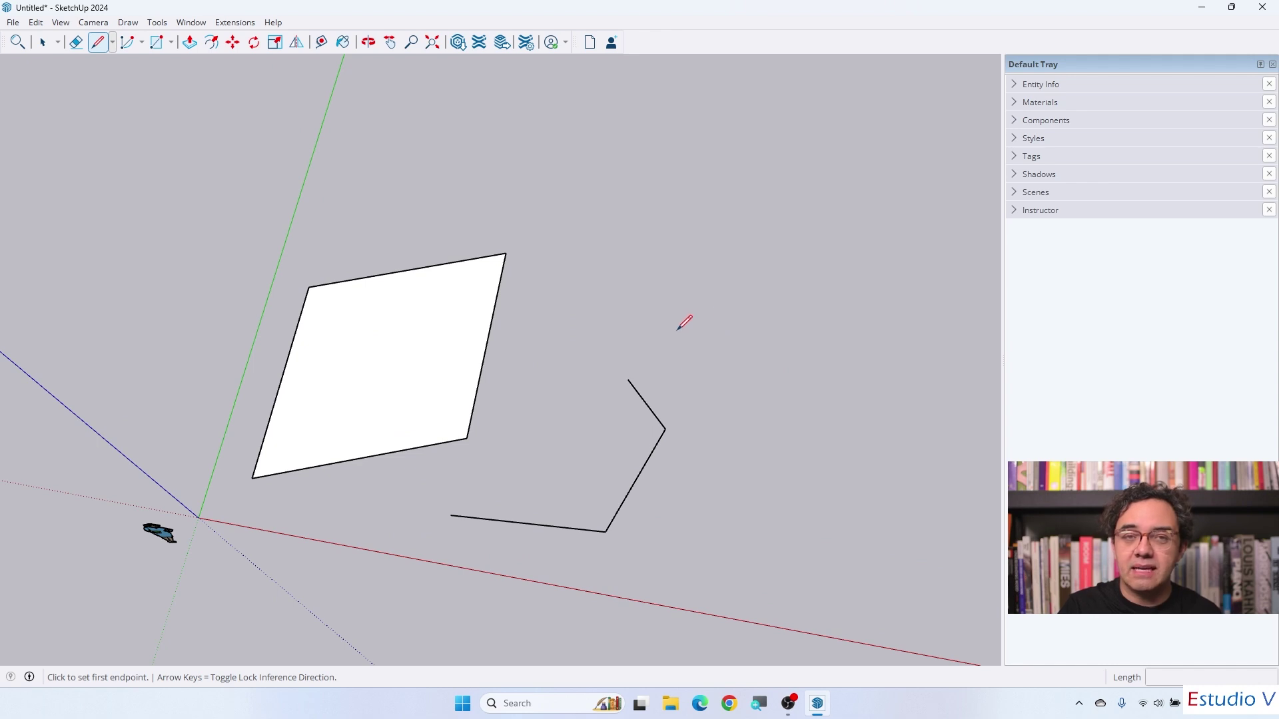
{"action": "left_click", "coordinate": [598, 276]}
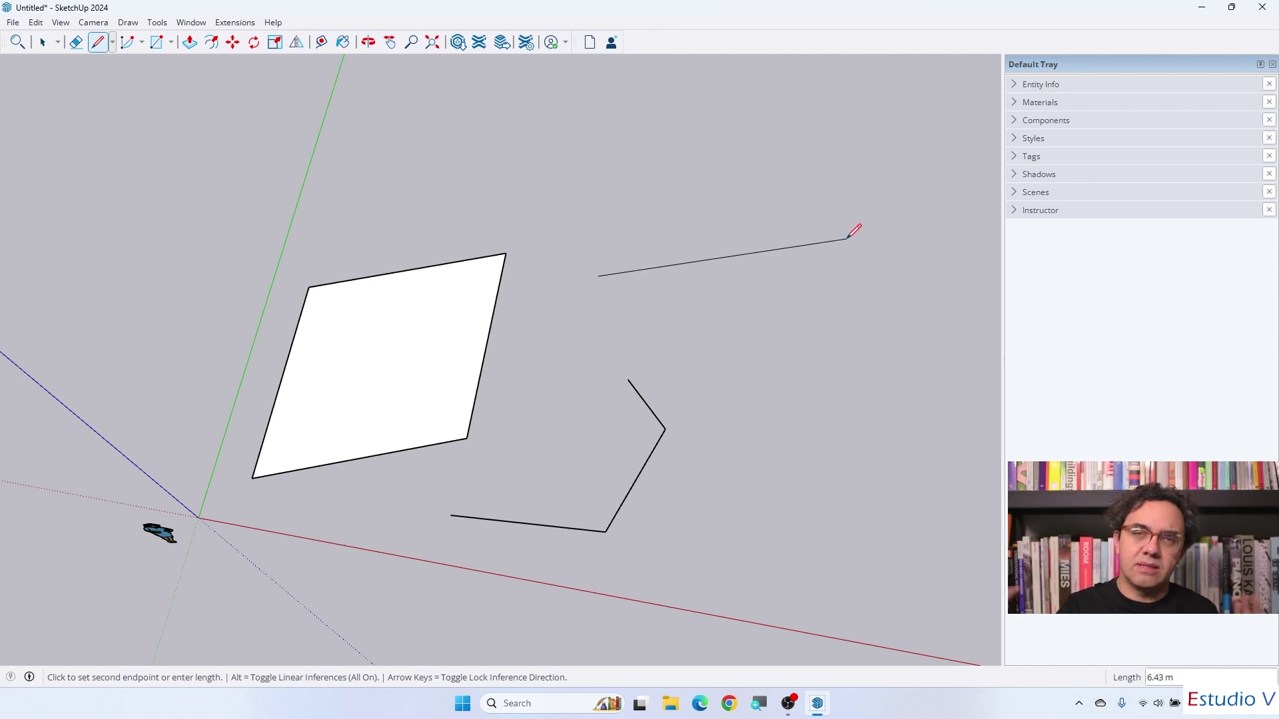
{"action": "left_click", "coordinate": [627, 380]}
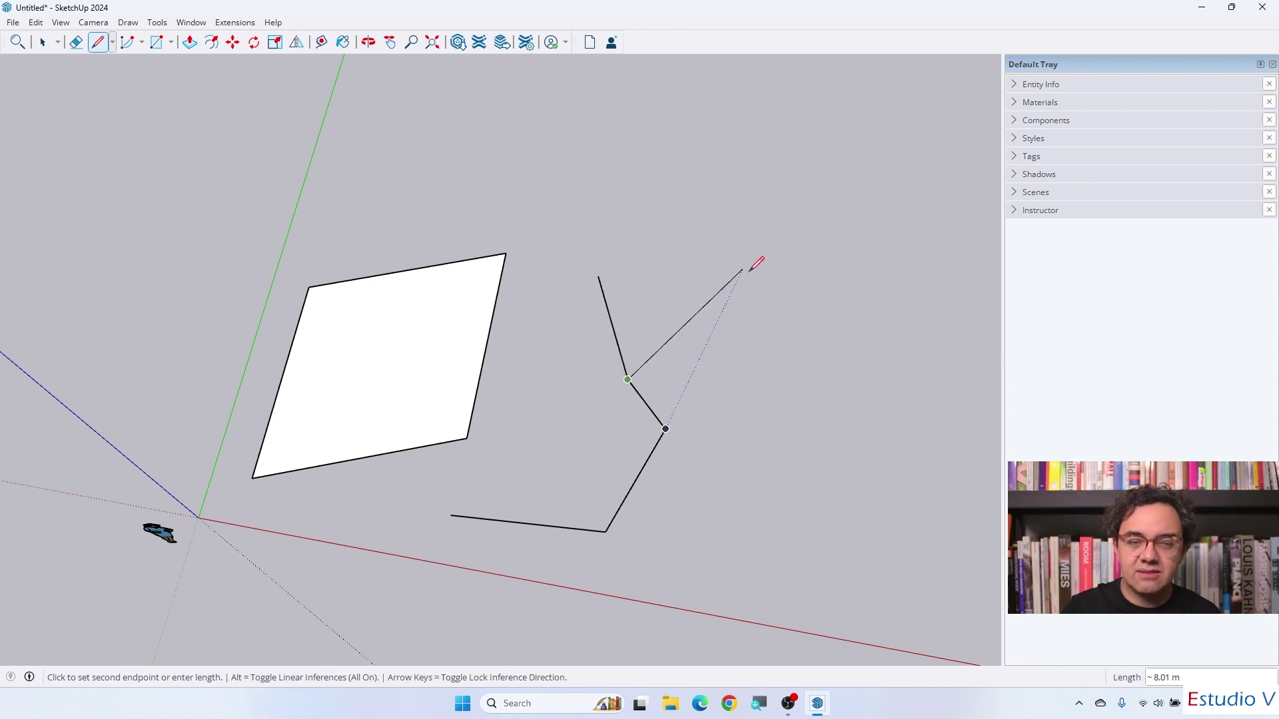